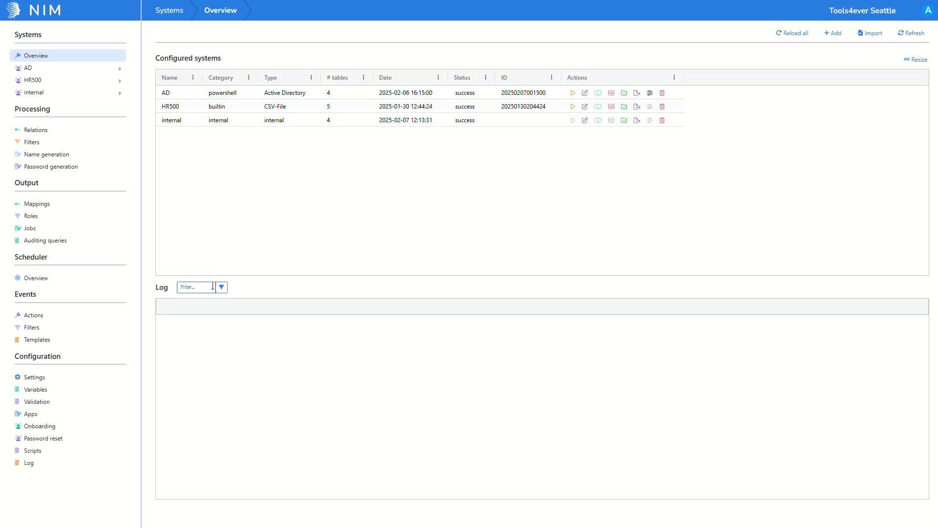
# - Create a notification template named employee_password_reset_email
pyautogui.click(109, 343)
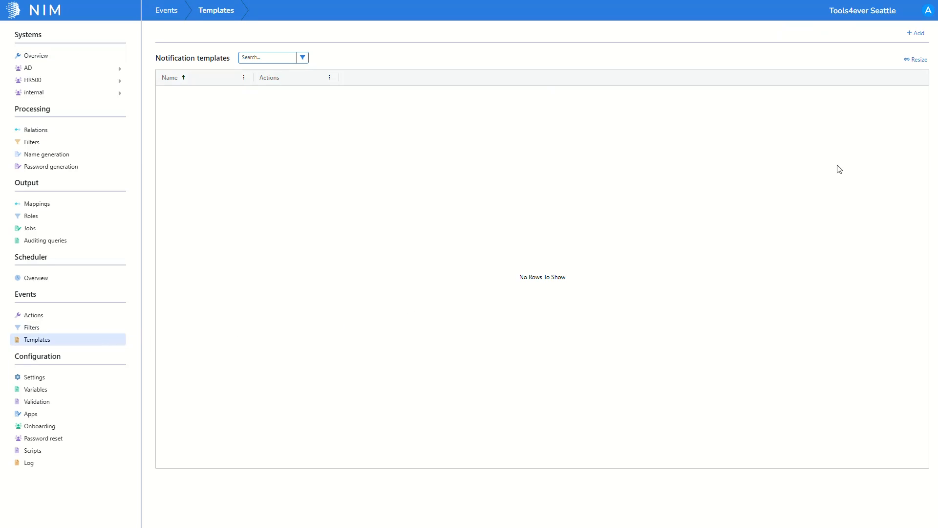
pyautogui.click(905, 35)
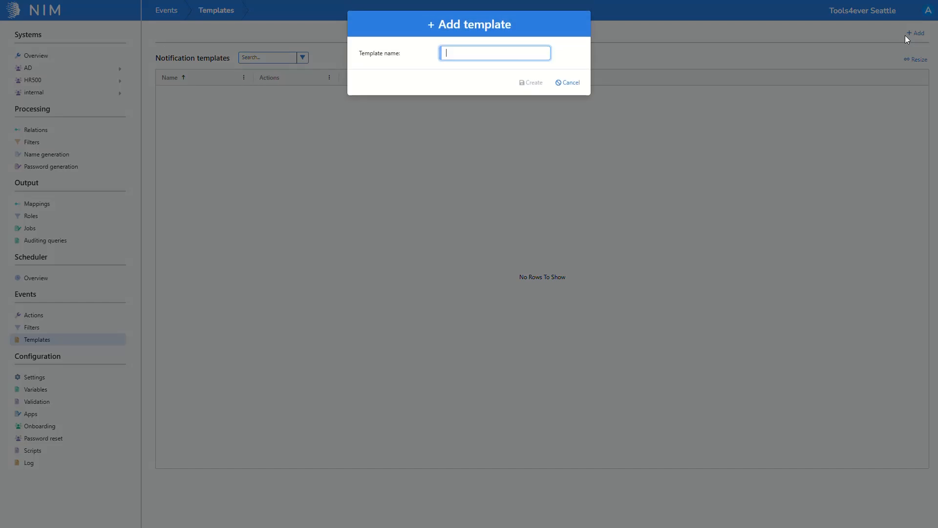
pyautogui.write('employee_password_reset_email')
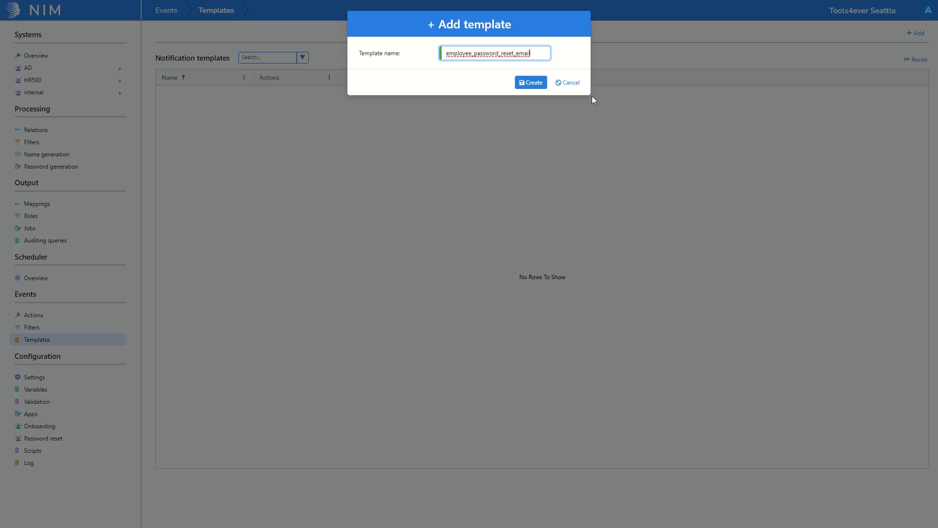
pyautogui.click(538, 87)
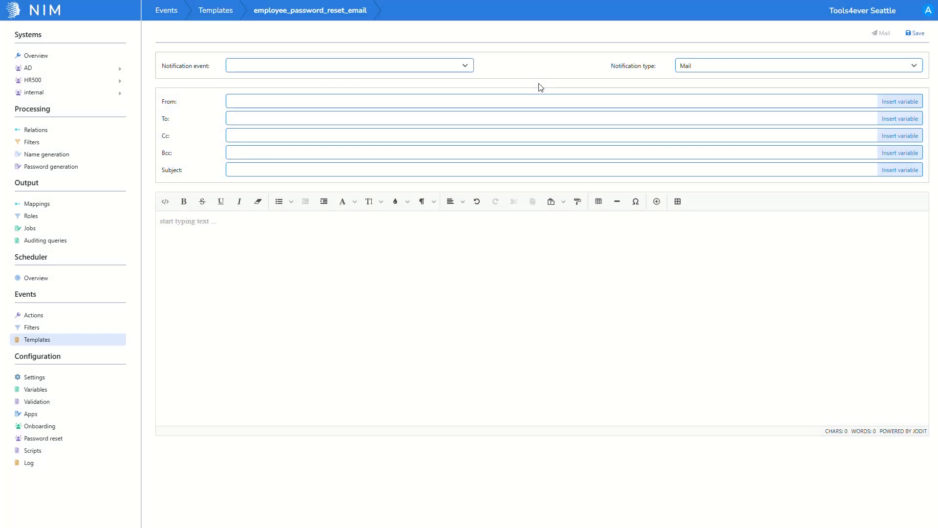
# - Set the email template's notification event to "password-reset-code-email: employee_password_reset"
pyautogui.click(456, 71)
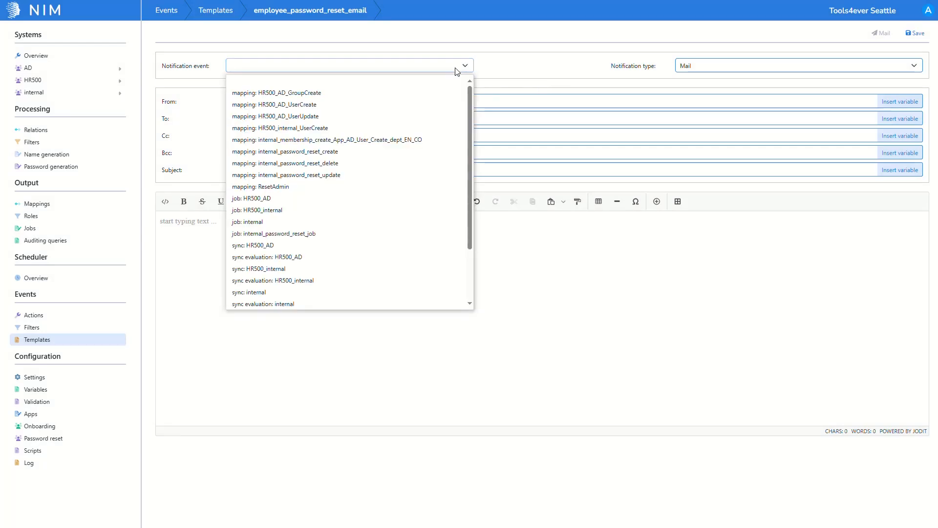
pyautogui.scroll(-3, 449, 125)
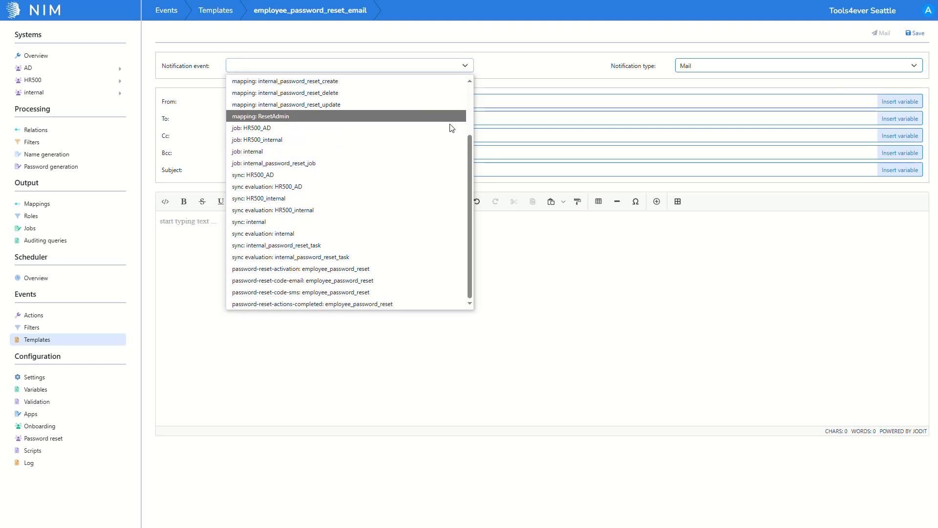
pyautogui.click(317, 281)
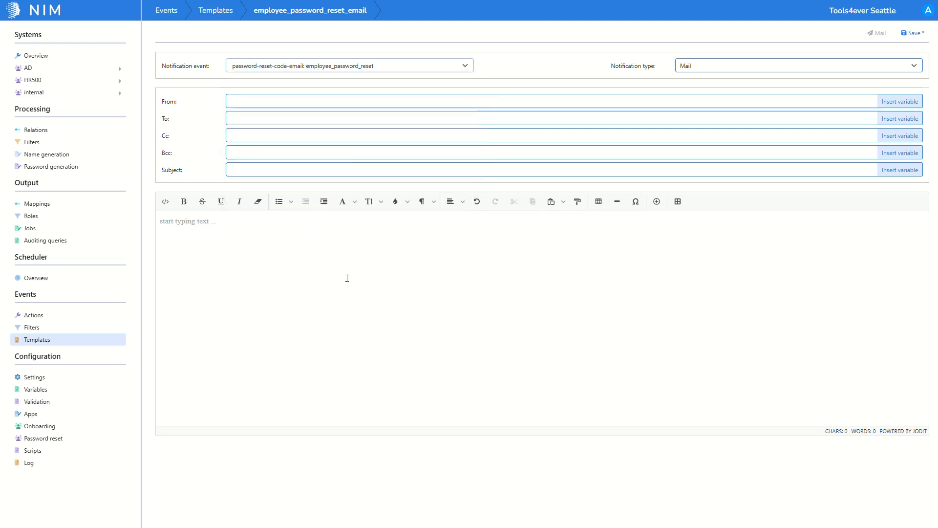
# - Insert the data.vprConfirmationCodeAddress variable as the email template's To recipient
pyautogui.click(881, 122)
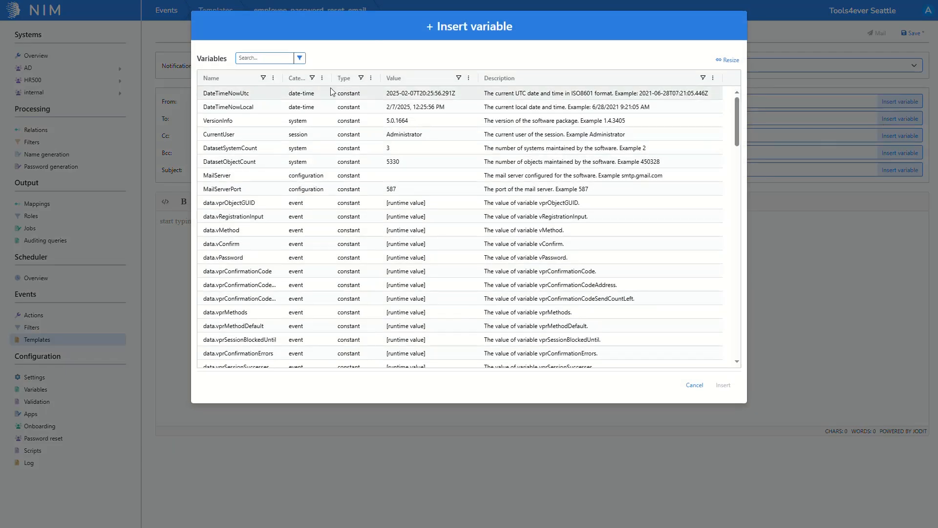
pyautogui.moveTo(283, 77); pyautogui.dragTo(328, 77)
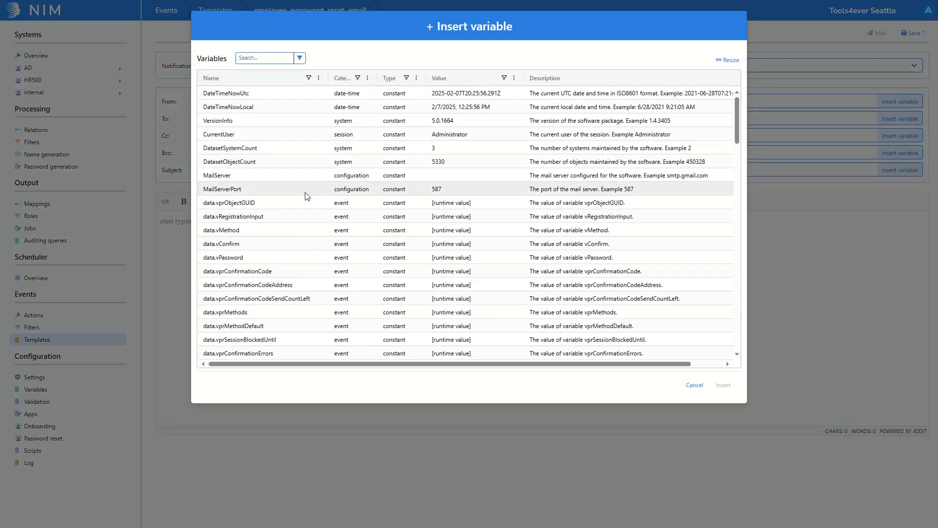
pyautogui.click(272, 286)
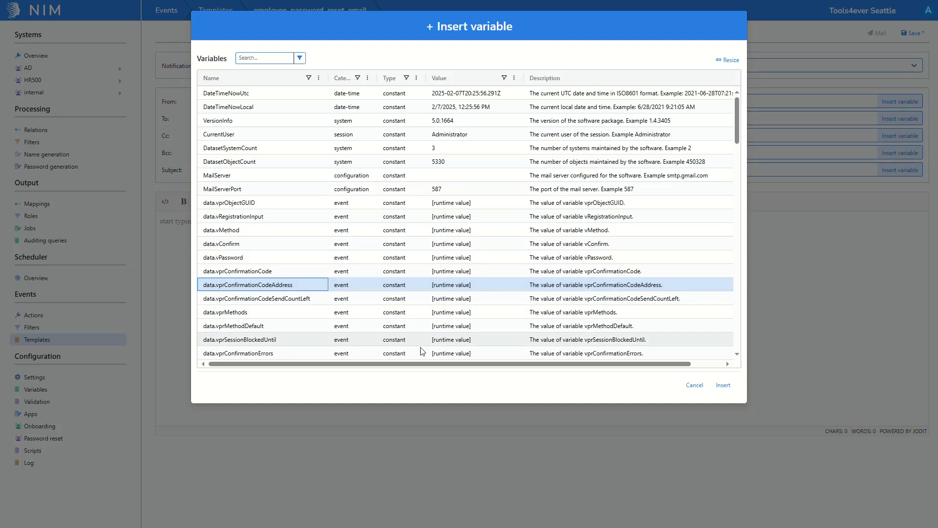
pyautogui.click(719, 389)
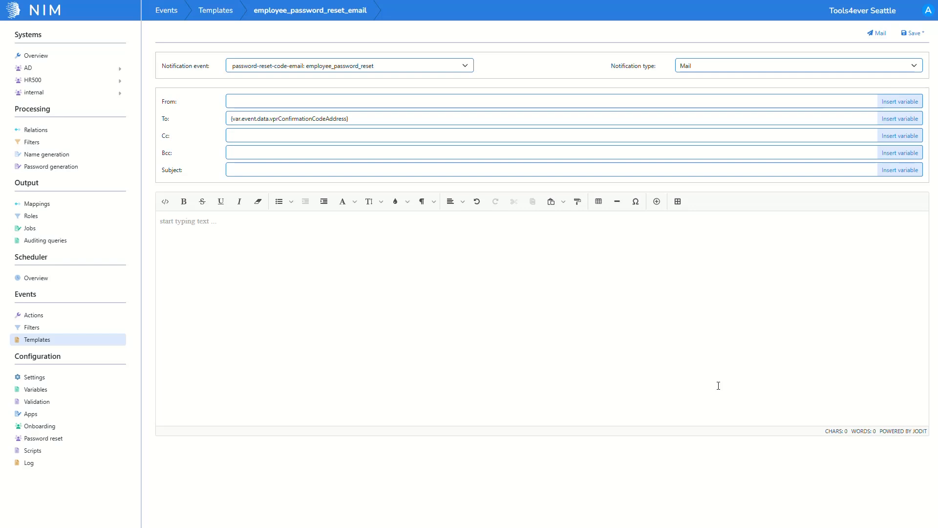
# - Set the subject to "Employee Password Reset" and the body to "Thank you for using the Self-Service Password Reset system! Your one-time passcode is:"
pyautogui.click(229, 169)
pyautogui.hotkey('ctrl', 'v')
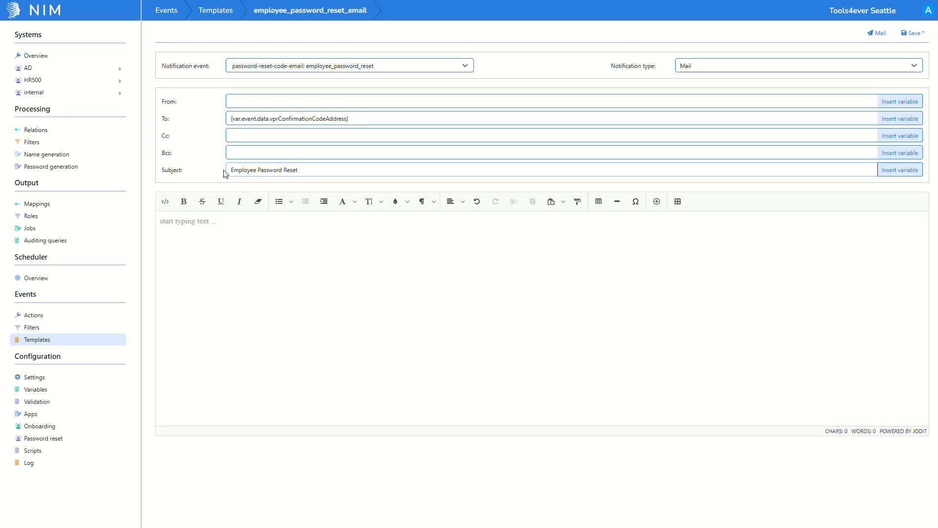
pyautogui.click(205, 222)
pyautogui.hotkey('ctrl', 'v')
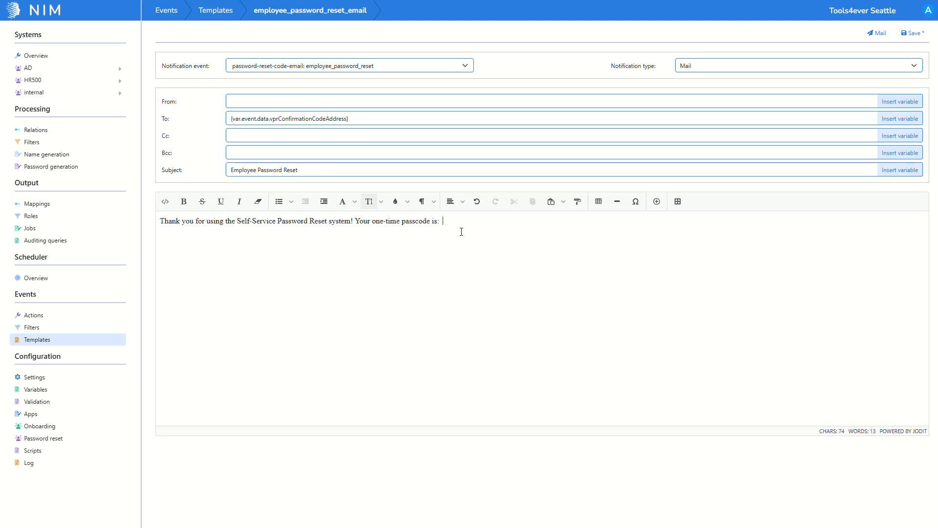
# - Append the event data variable vprConfirmationCode to the end of the body text and save the email template
pyautogui.click(656, 201)
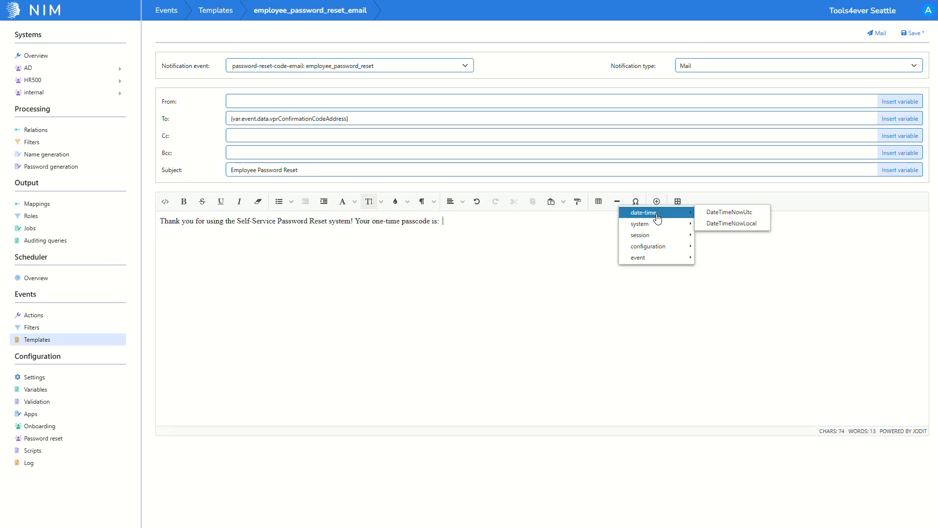
pyautogui.moveTo(655, 258)
pyautogui.moveTo(713, 258)
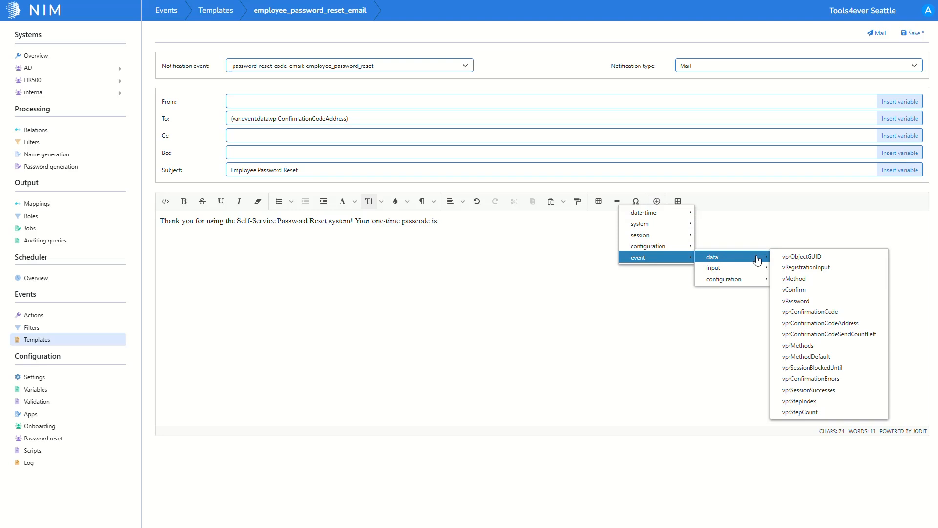
pyautogui.click(823, 316)
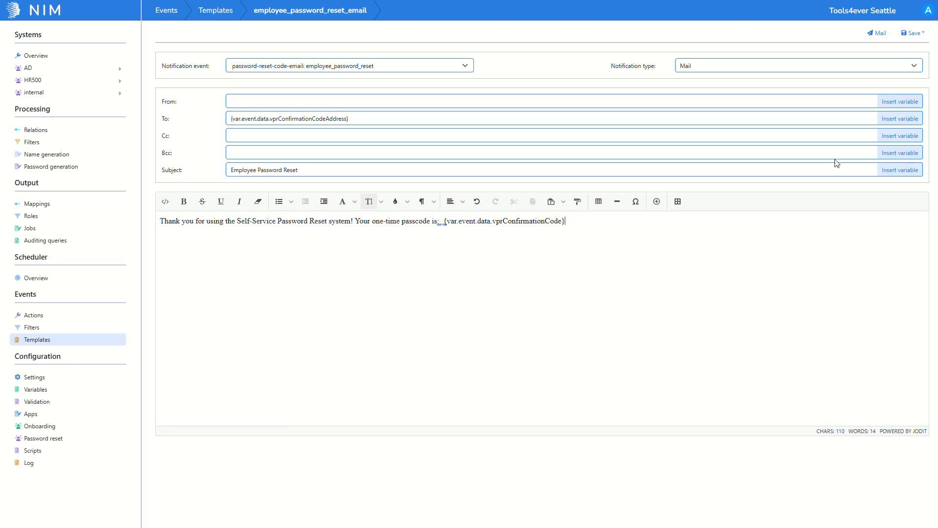
pyautogui.click(911, 34)
# - Add an event action with event type password-reset-code-email and event name employee_password_reset
pyautogui.click(121, 317)
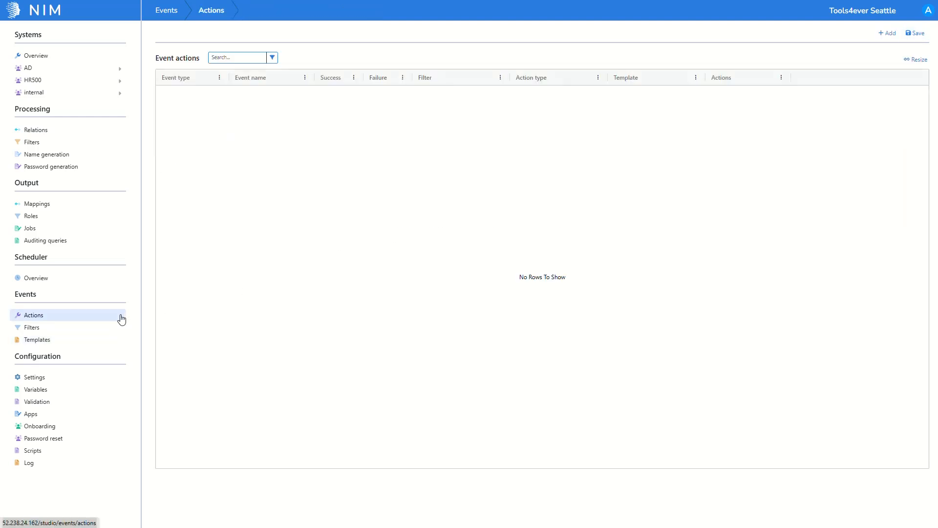
pyautogui.click(884, 39)
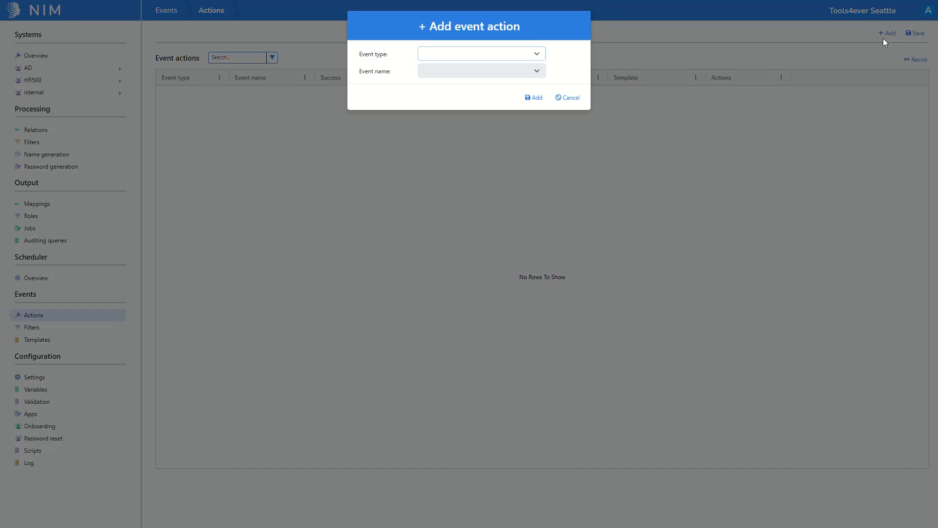
pyautogui.click(500, 61)
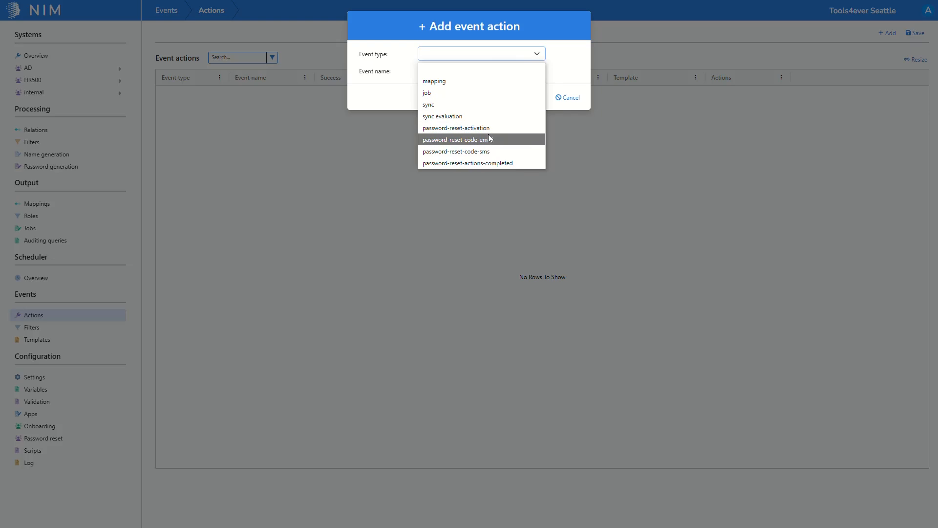
pyautogui.click(489, 139)
pyautogui.click(483, 73)
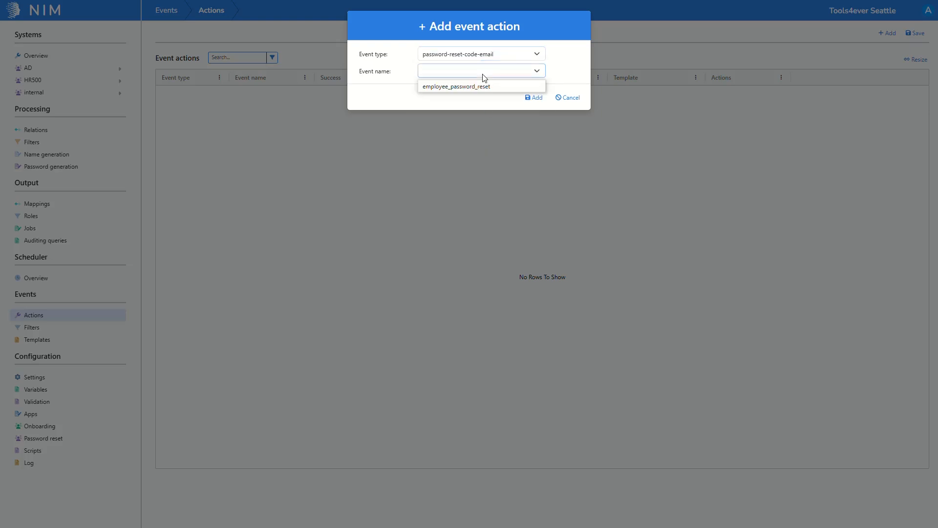
pyautogui.click(483, 88)
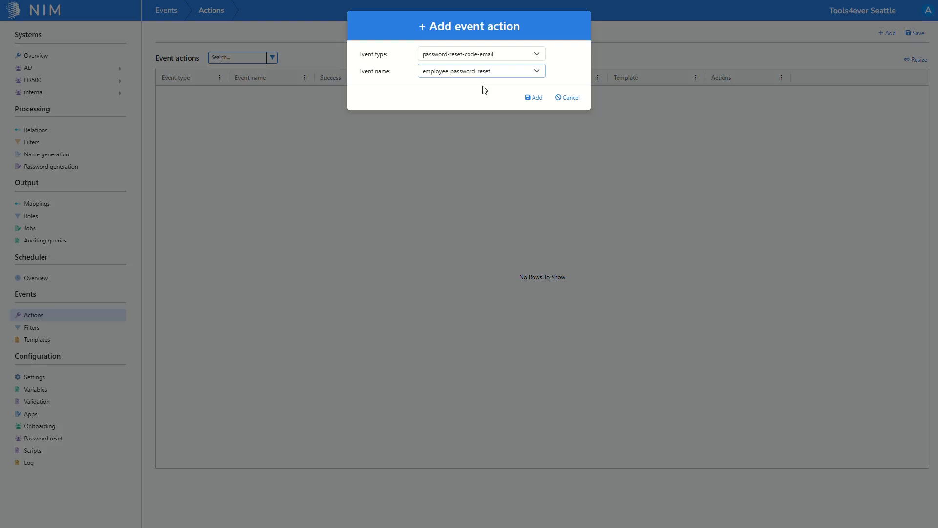
pyautogui.click(533, 98)
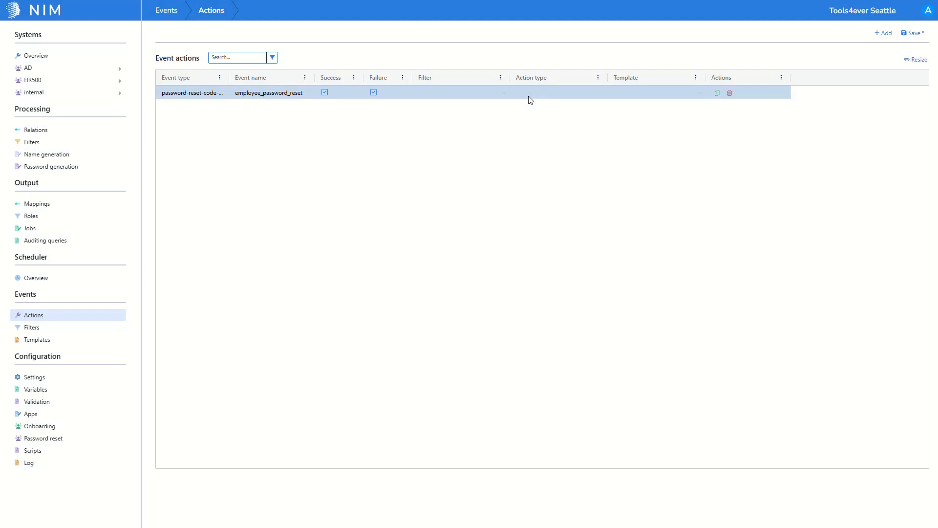
# - Assign the employee_password_reset_email template to the new event action and save the event actions
pyautogui.click(648, 93)
pyautogui.click(650, 130)
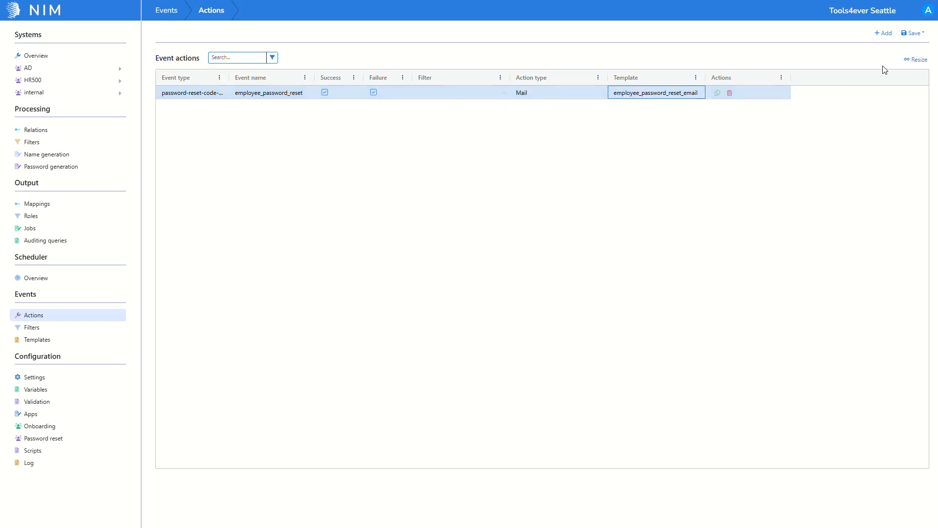
pyautogui.click(911, 36)
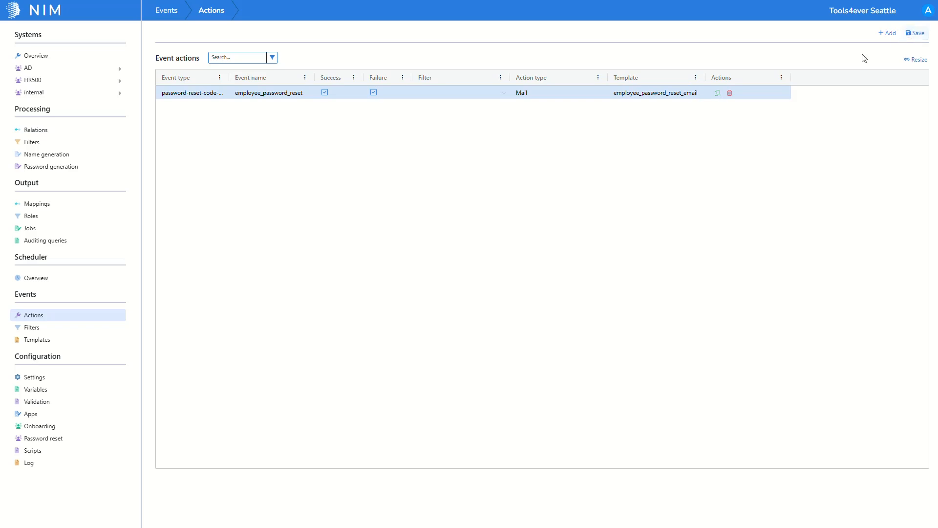
# - Create a notification template named employee_password_reset_sms
pyautogui.click(82, 340)
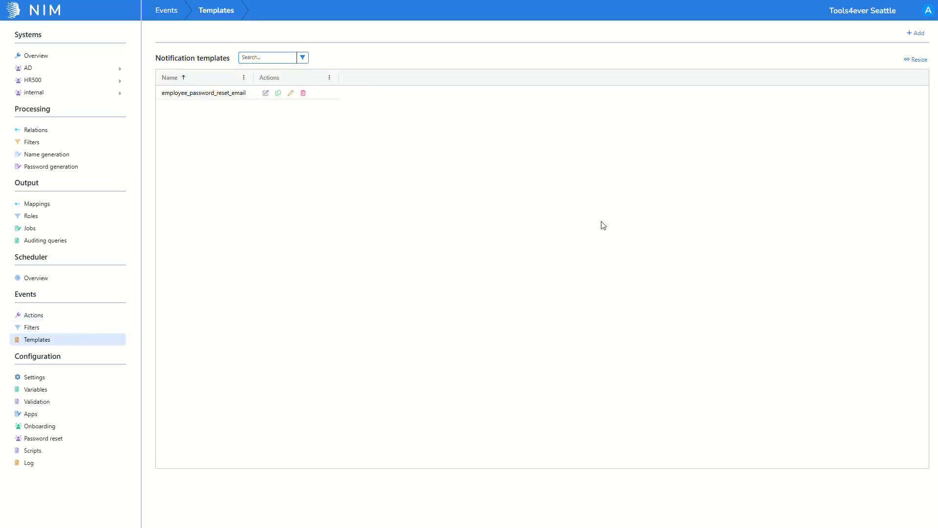
pyautogui.click(905, 35)
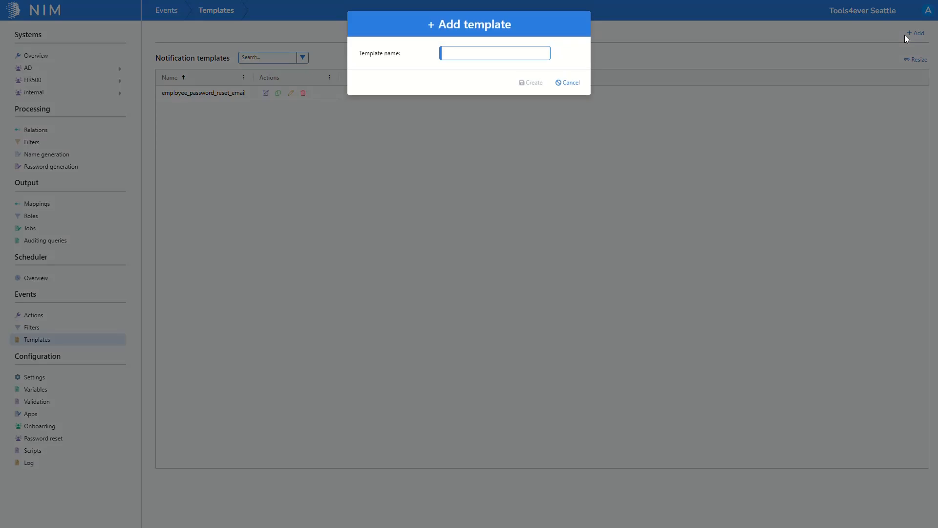
pyautogui.hotkey('ctrl', 'v')
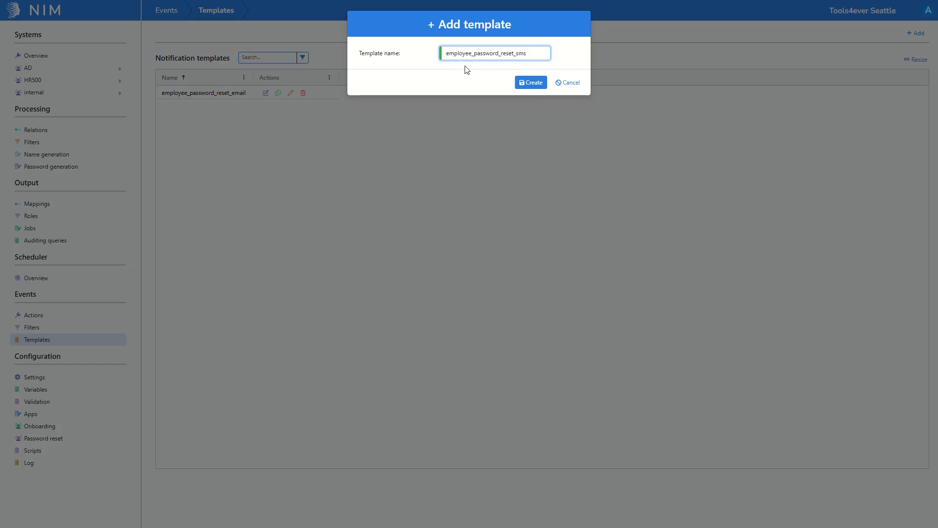
pyautogui.click(520, 84)
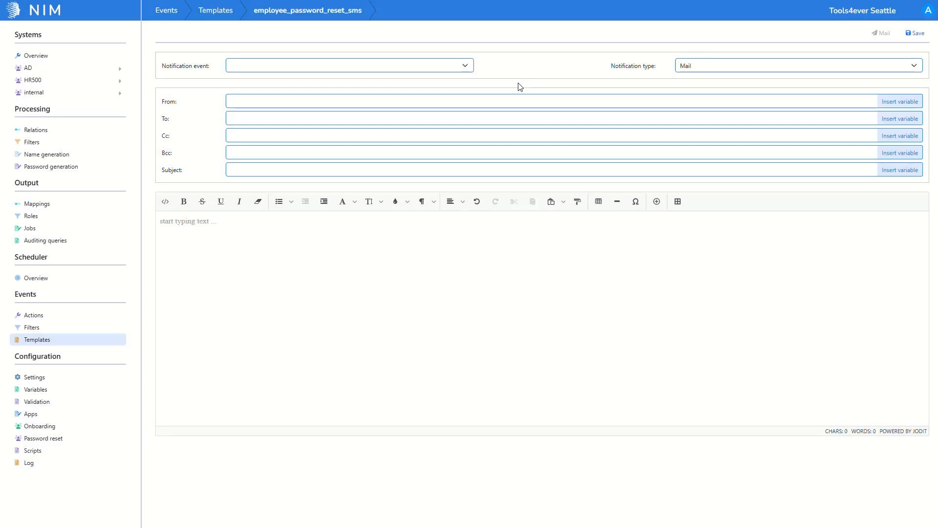
# - Set the SMS template's notification event to "password-reset-code-sms: employee_password_reset" and its notification type to SMS
pyautogui.click(432, 69)
pyautogui.scroll(-3, 422, 108)
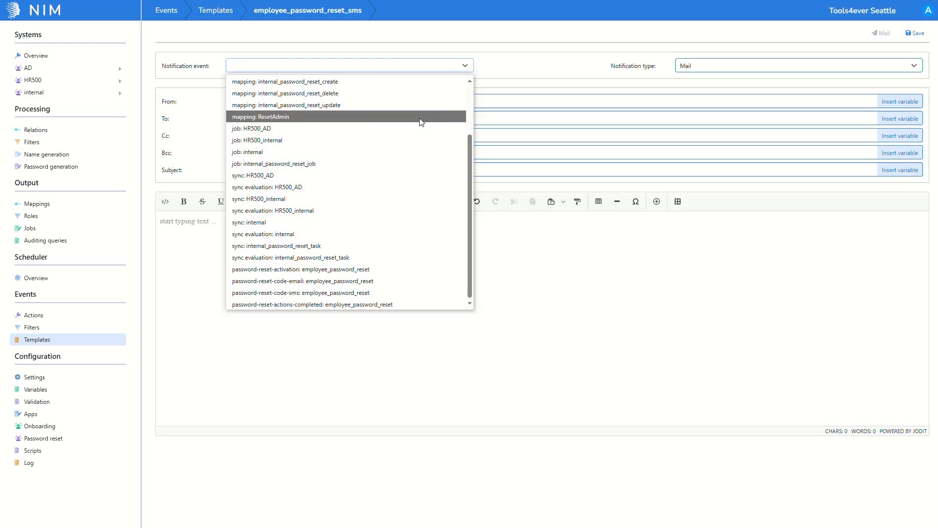
pyautogui.click(317, 292)
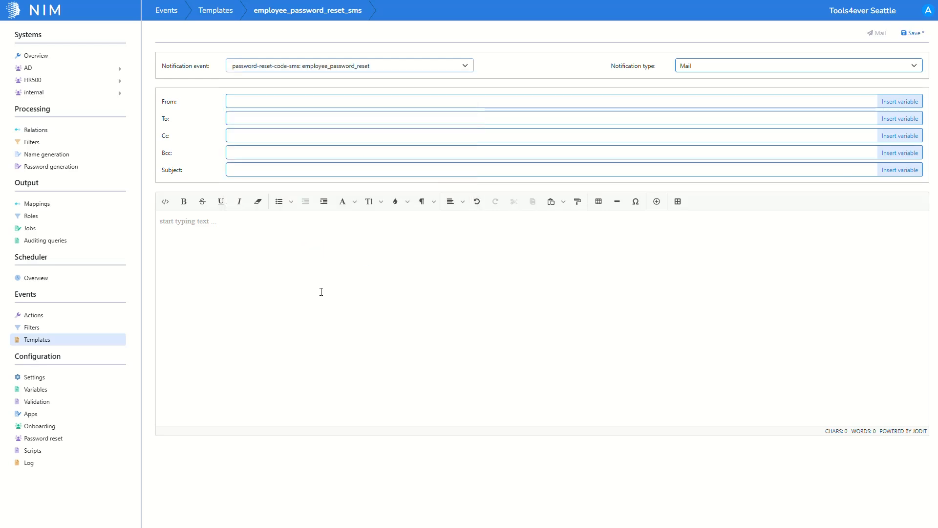
pyautogui.click(790, 69)
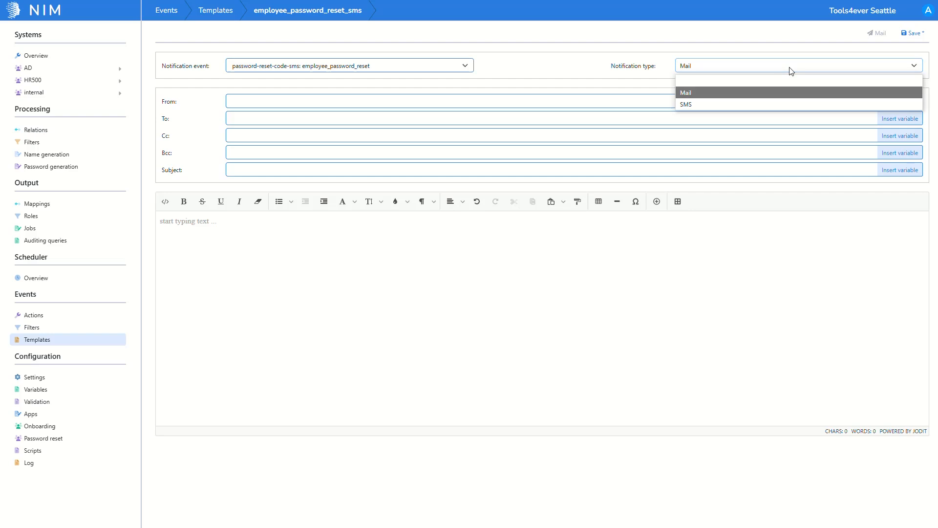
pyautogui.click(786, 105)
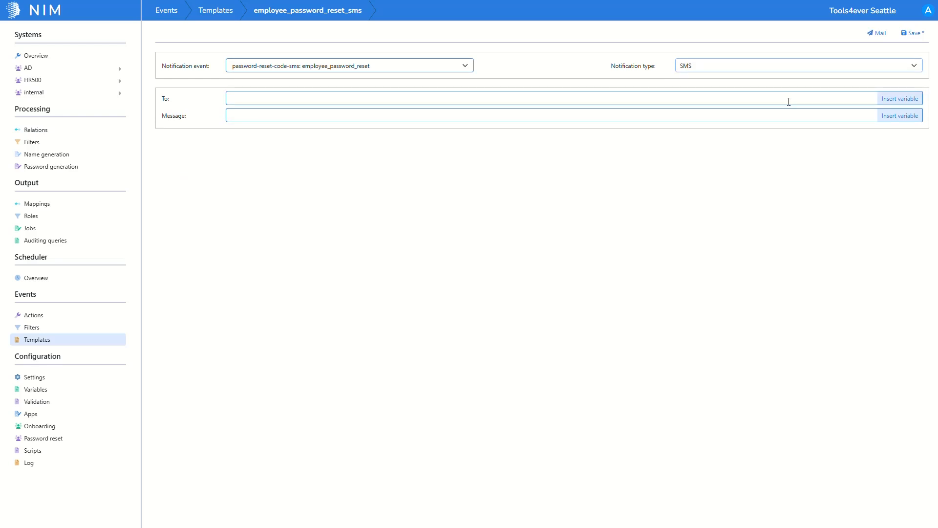
# - Insert the data.vprConfirmationCodeAddress variable as the SMS template's recipient
pyautogui.click(883, 98)
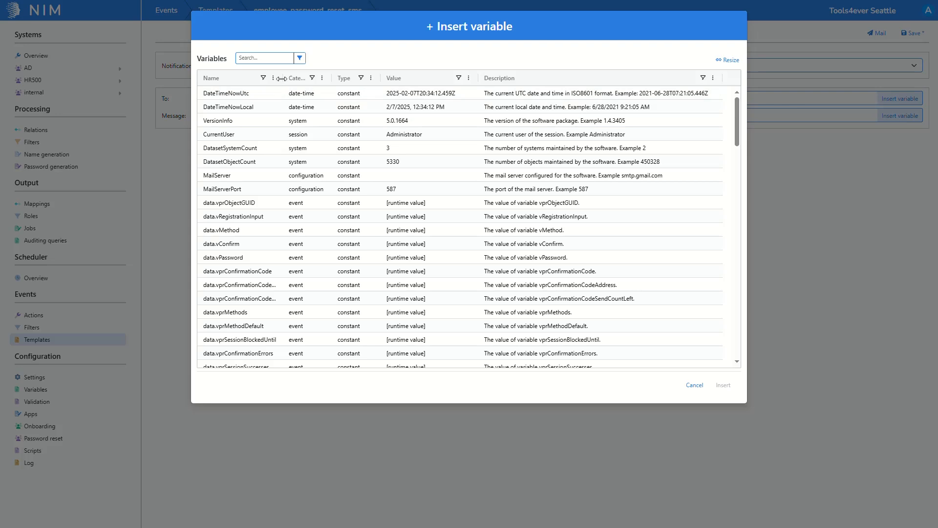
pyautogui.moveTo(282, 77); pyautogui.dragTo(317, 75)
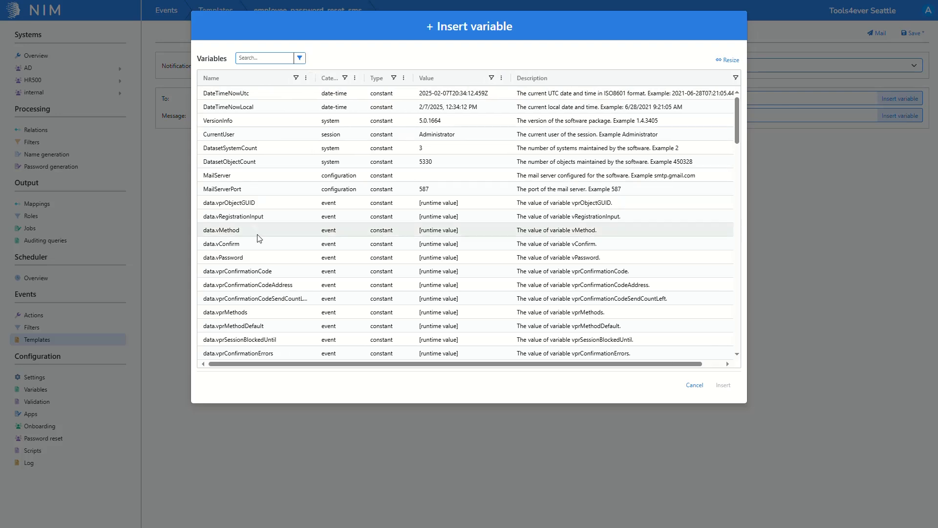
pyautogui.click(250, 285)
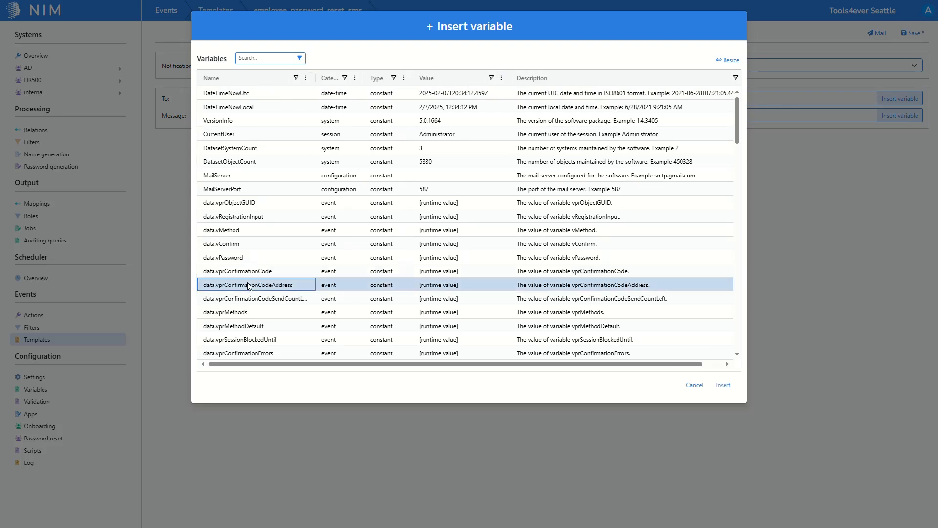
pyautogui.click(730, 386)
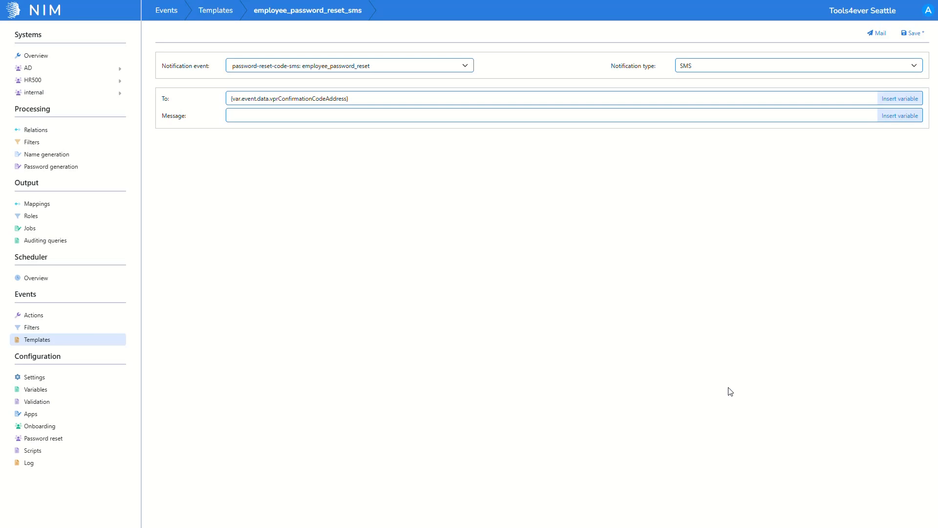
# - Set the SMS message to "Your password reset OTP code is: {var.event.data.vprConfirmationCode}" and save the template
pyautogui.click(310, 116)
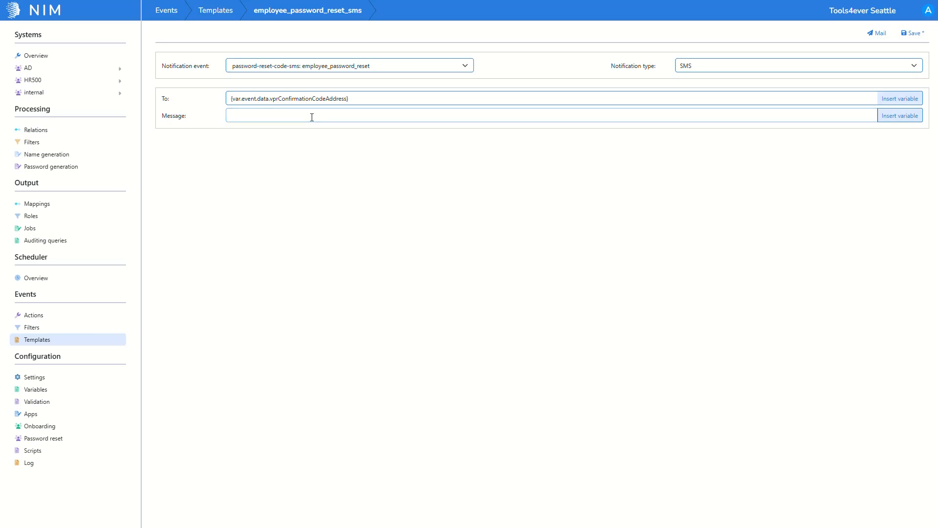
pyautogui.hotkey('ctrl', 'v')
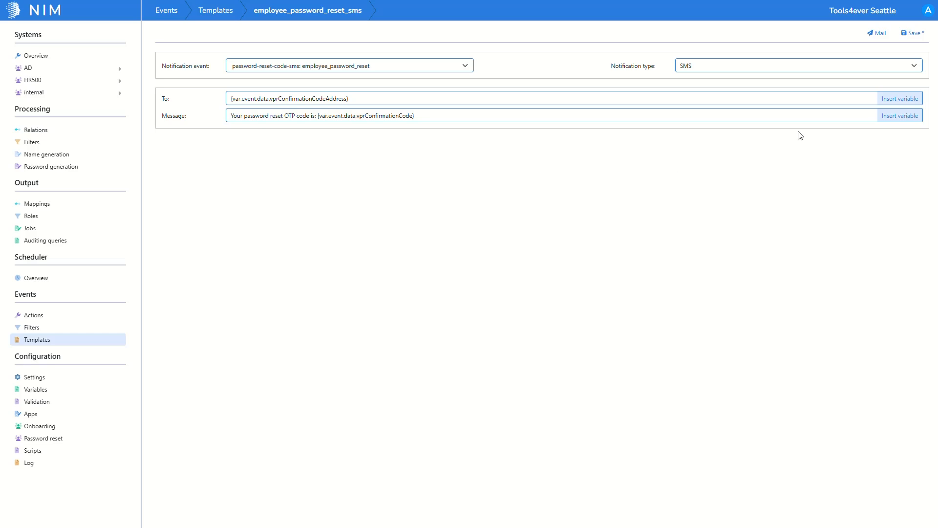
pyautogui.click(922, 35)
# - Add an event action with event type password-reset-code-sms and event name employee_password_reset
pyautogui.click(110, 315)
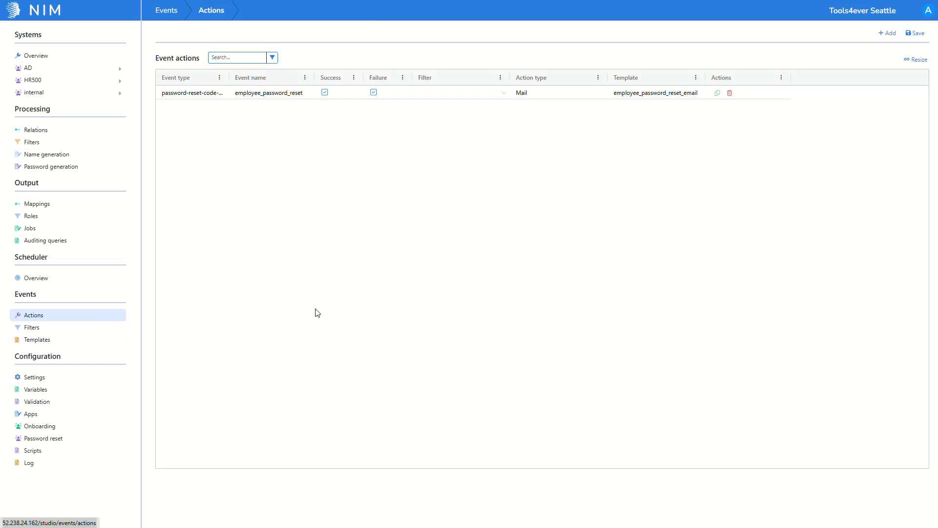
pyautogui.click(886, 34)
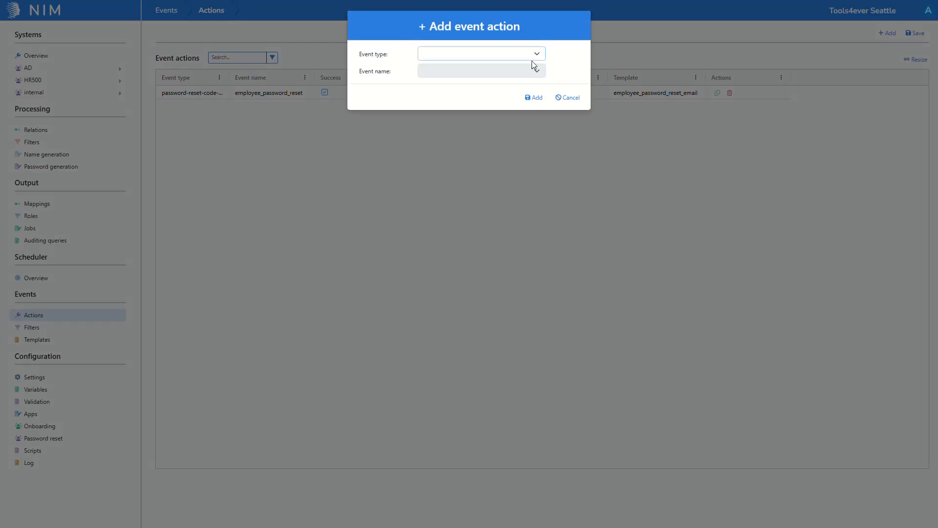
pyautogui.click(530, 60)
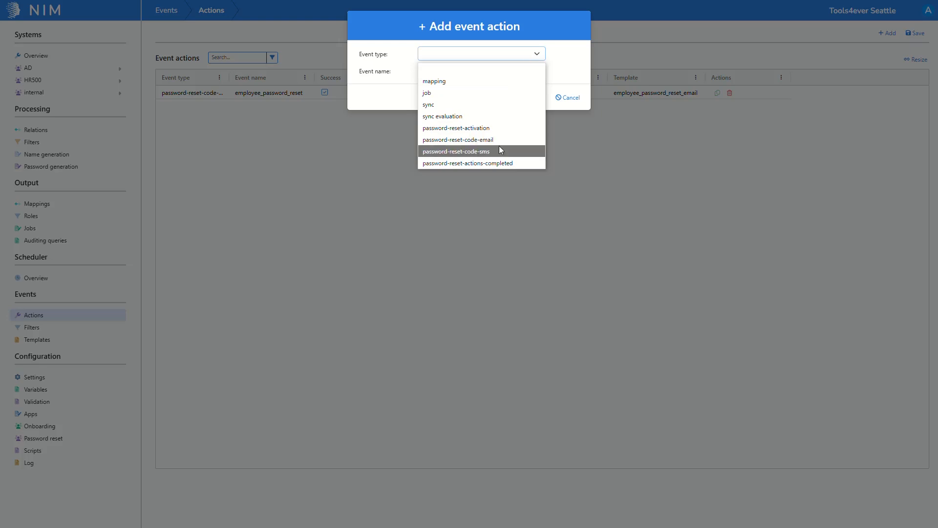
pyautogui.click(499, 151)
pyautogui.click(526, 72)
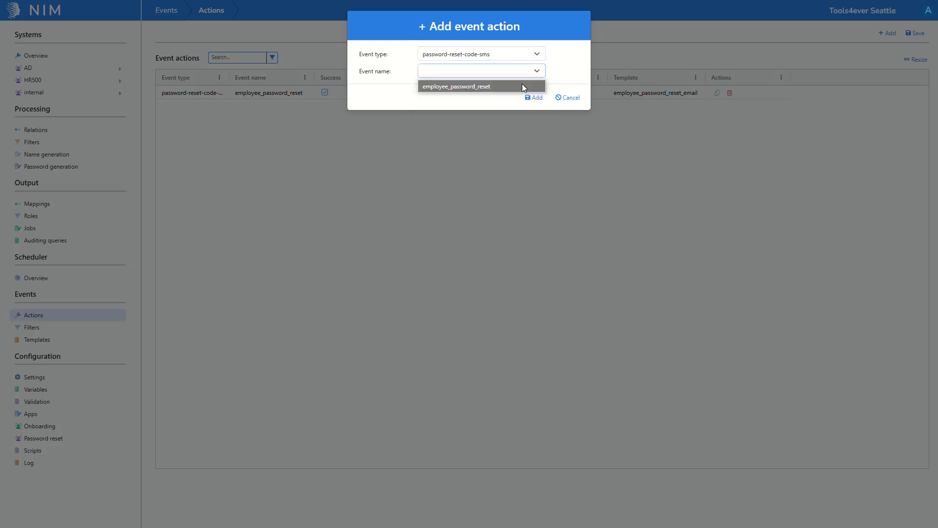
pyautogui.click(521, 86)
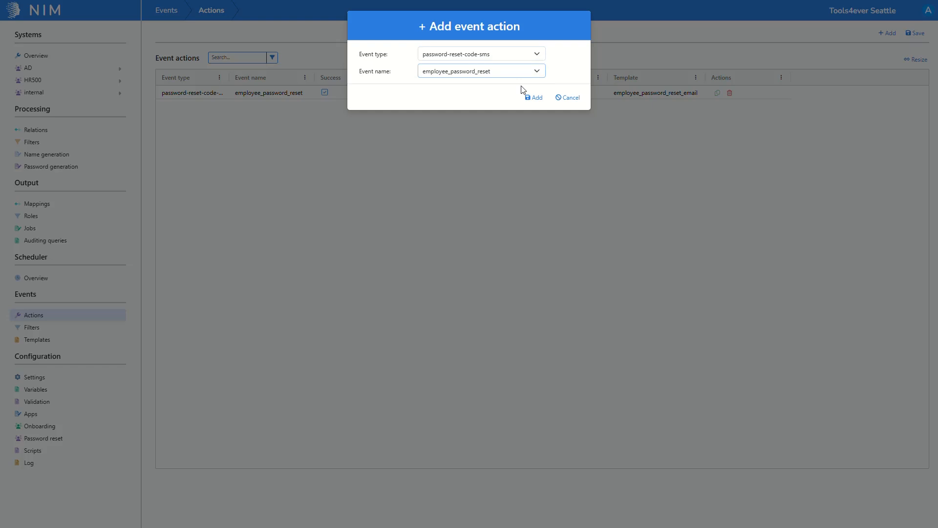
pyautogui.click(531, 100)
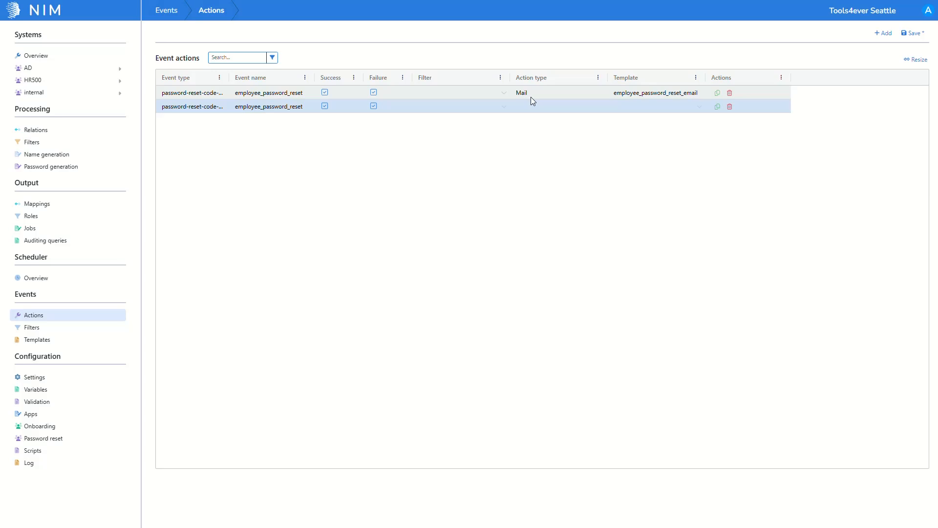
# - Assign the employee_password_reset_sms template to the new SMS event action and save the event actions
pyautogui.click(630, 111)
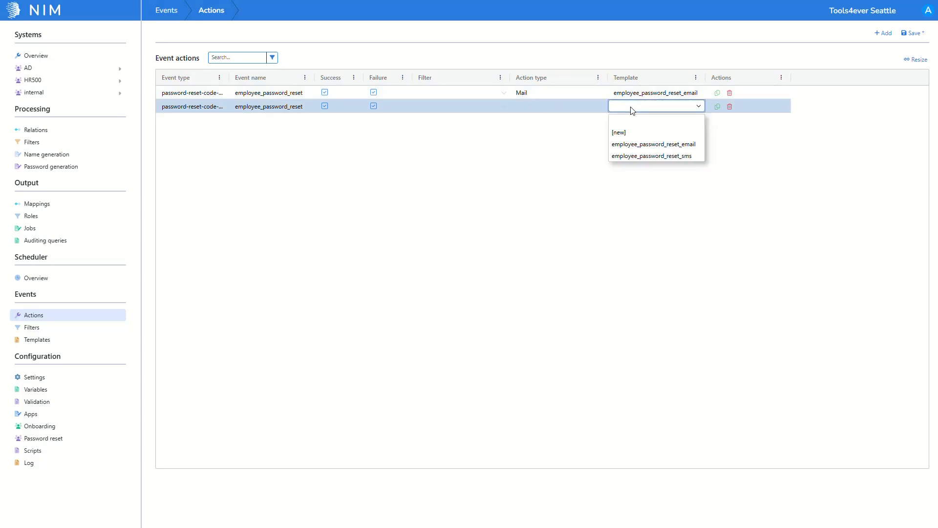
pyautogui.click(634, 156)
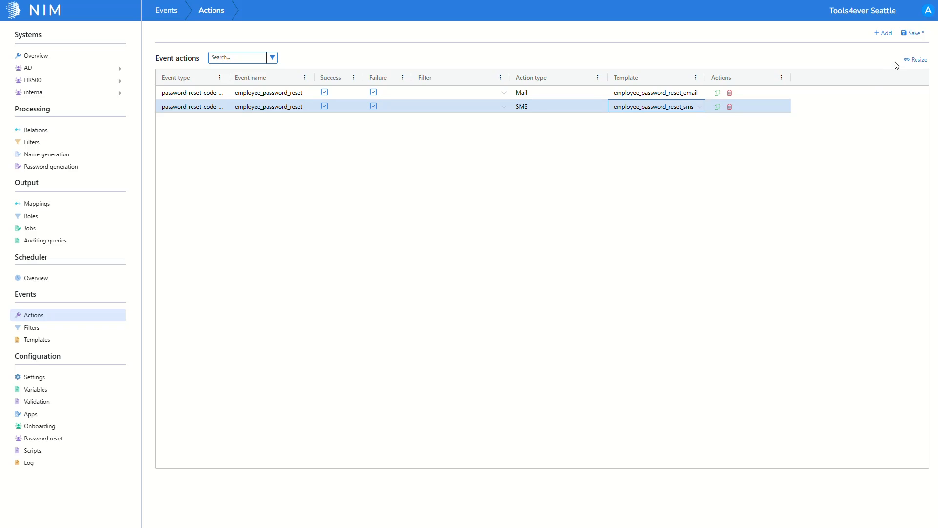
pyautogui.click(912, 35)
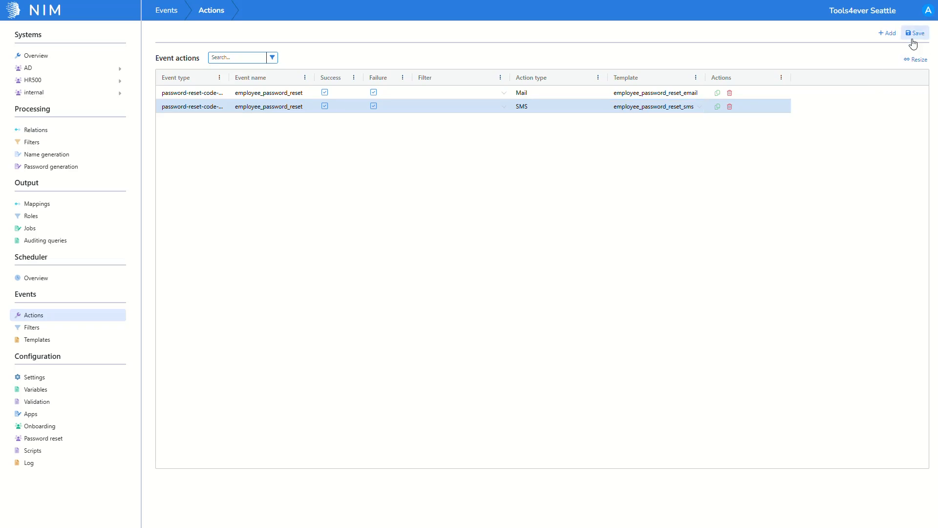